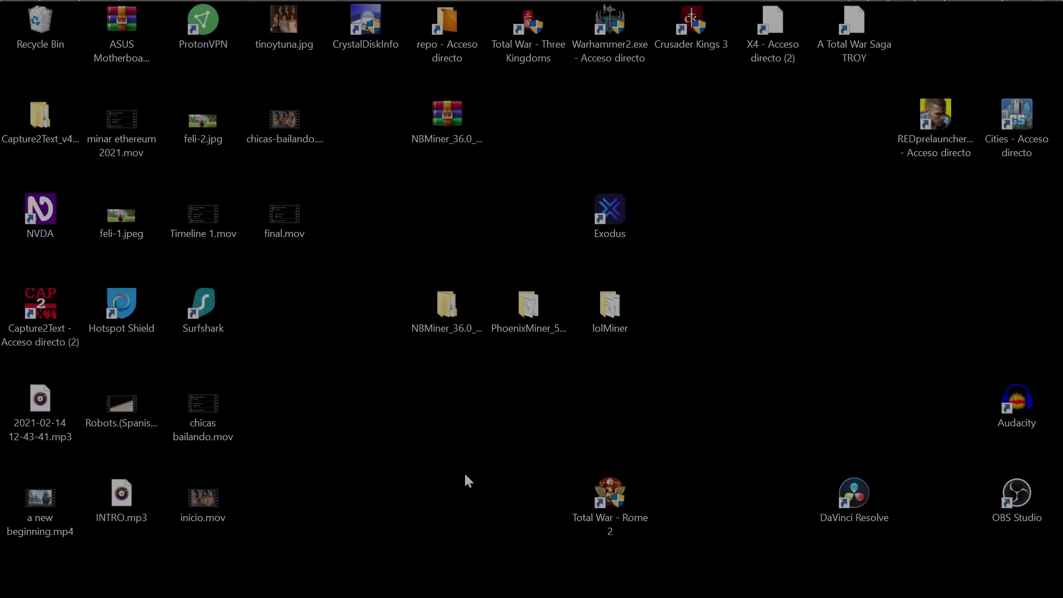
Open Video Editor and create a new video project, keeping the default name New video
{"action": "key", "text": "super"}
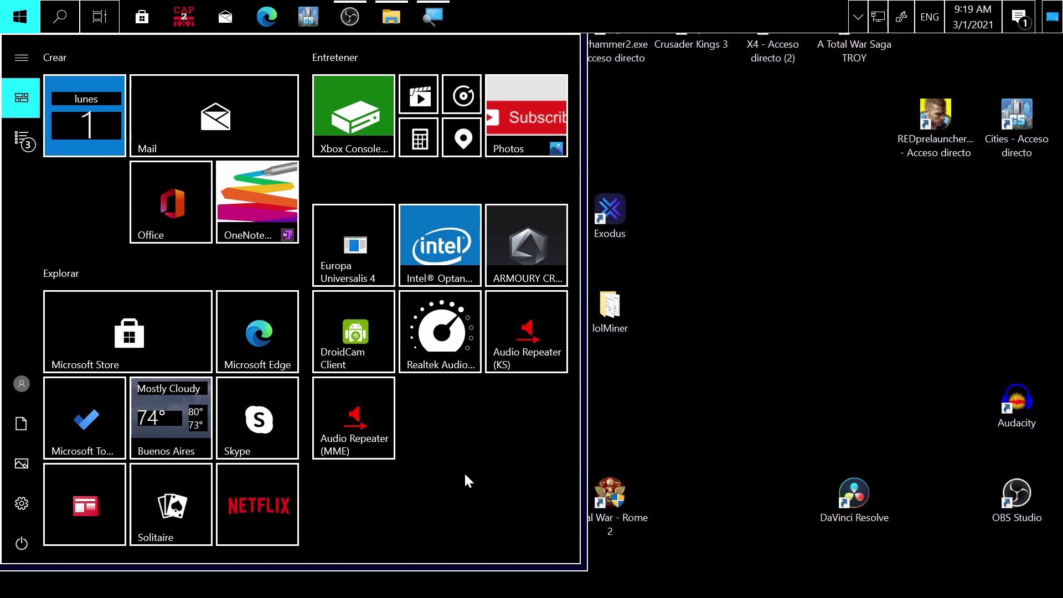
{"action": "type", "text": "video"}
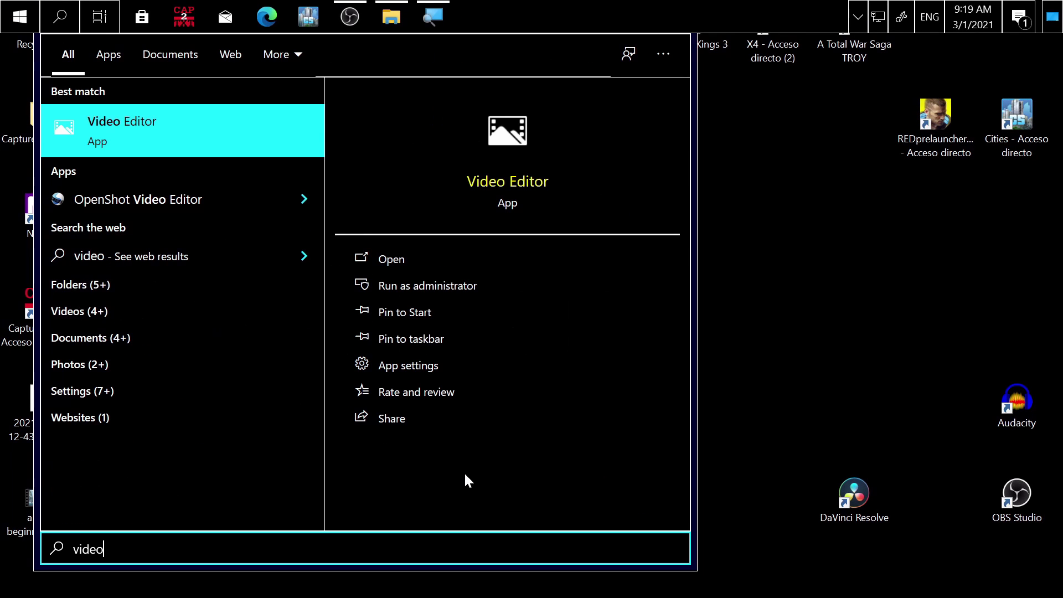
{"action": "key", "text": "Return"}
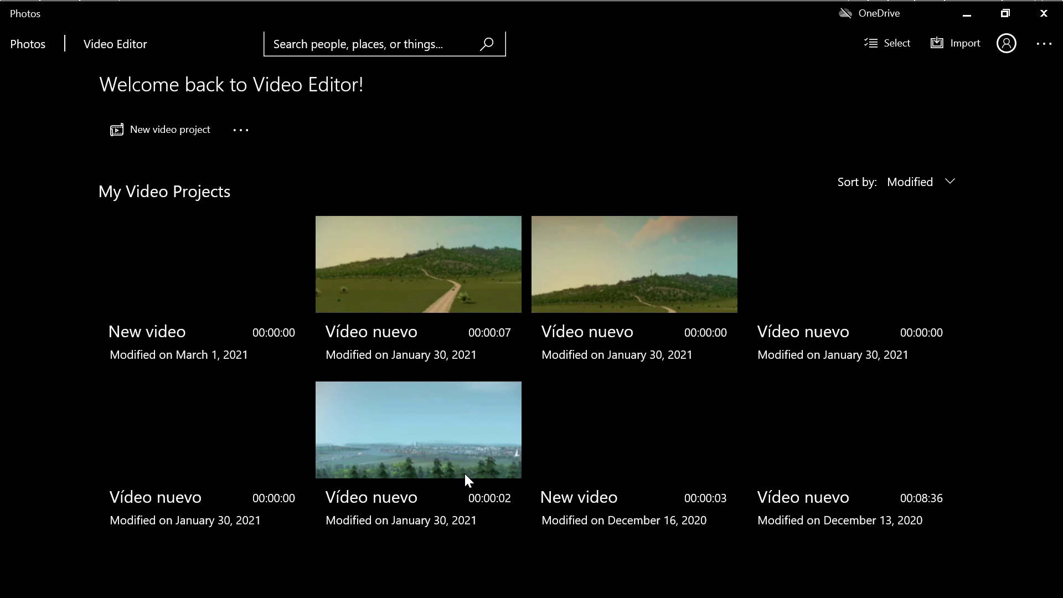
{"action": "left_click", "coordinate": [157, 128]}
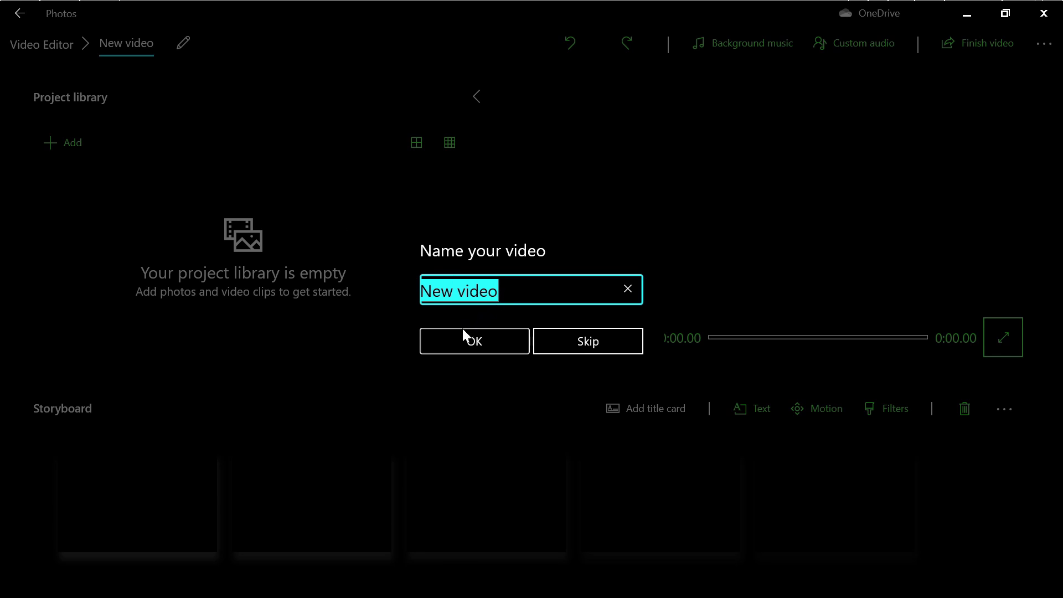
{"action": "left_click", "coordinate": [492, 339]}
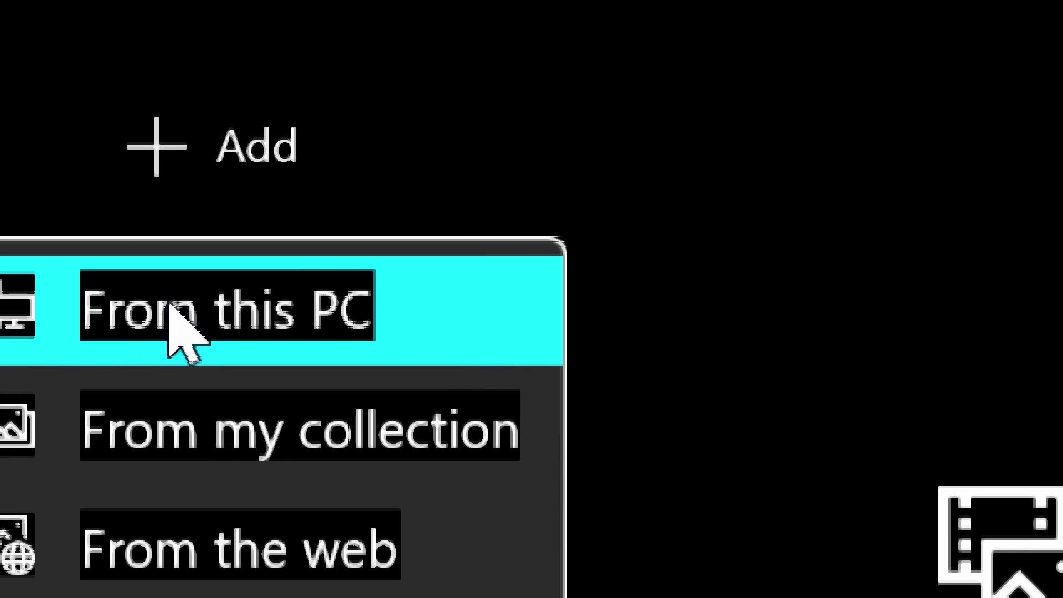
Import the Cities_ Skylines - Release Trailer video from the desktop into the project library and place it in the storyboard
{"action": "left_click", "coordinate": [170, 307]}
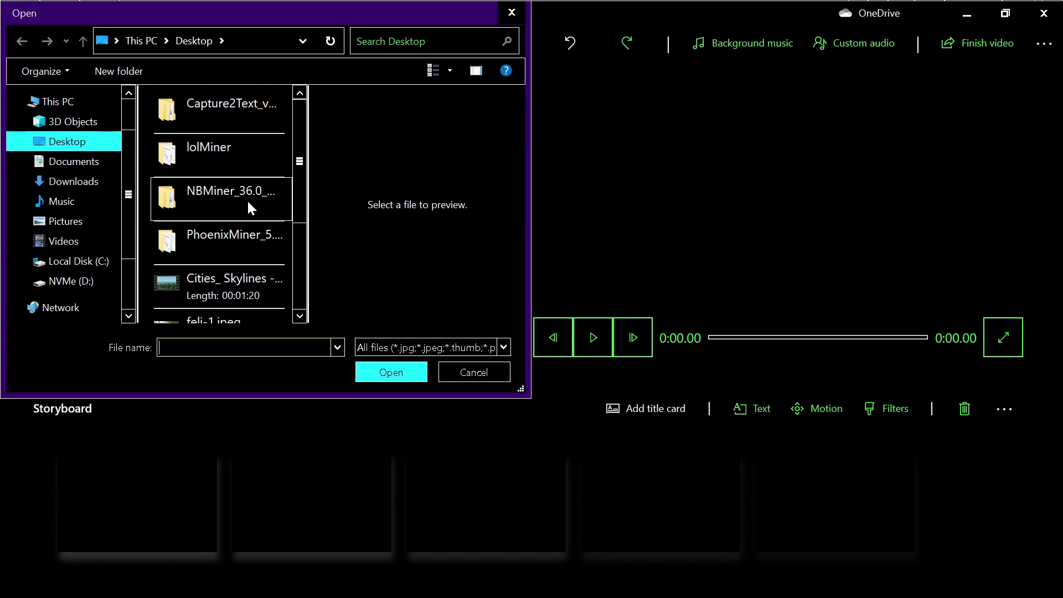
{"action": "key", "text": "Escape"}
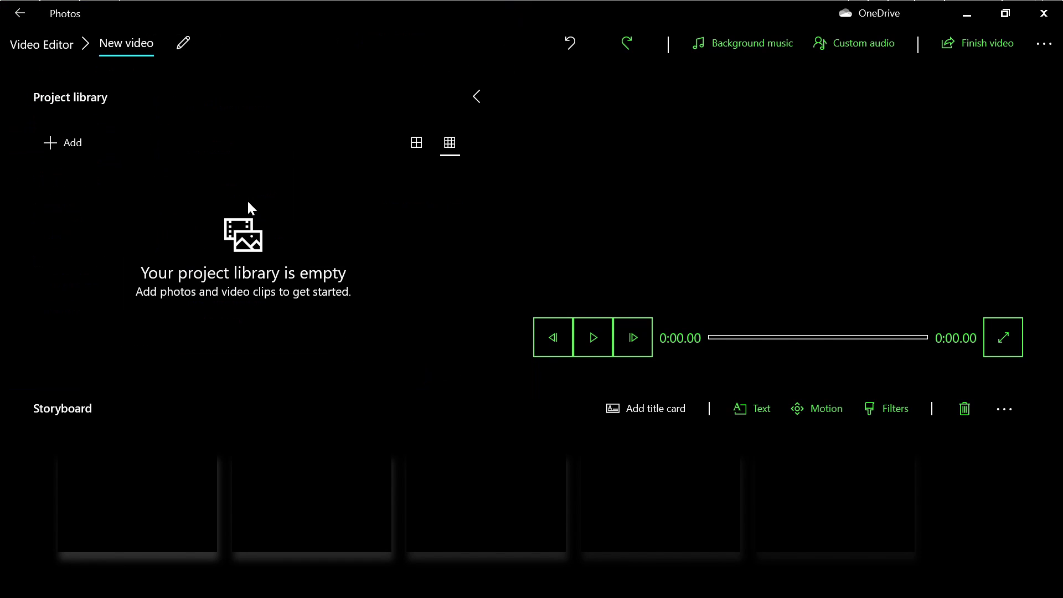
{"action": "key", "text": "super+Right"}
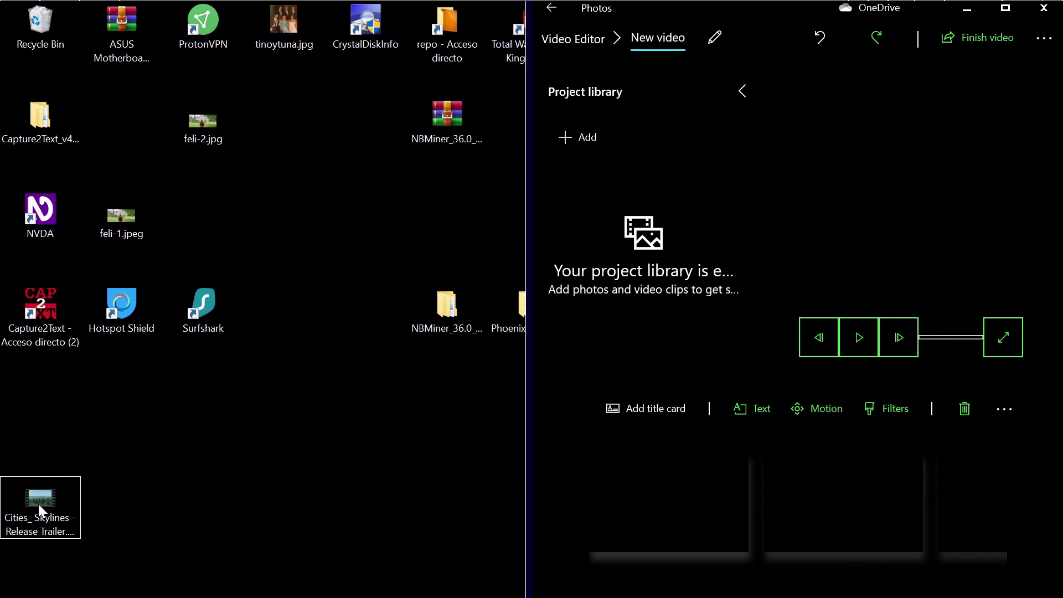
{"action": "left_click_drag", "start_coordinate": [39, 501], "coordinate": [147, 482]}
{"action": "left_click_drag", "start_coordinate": [412, 349], "coordinate": [662, 268]}
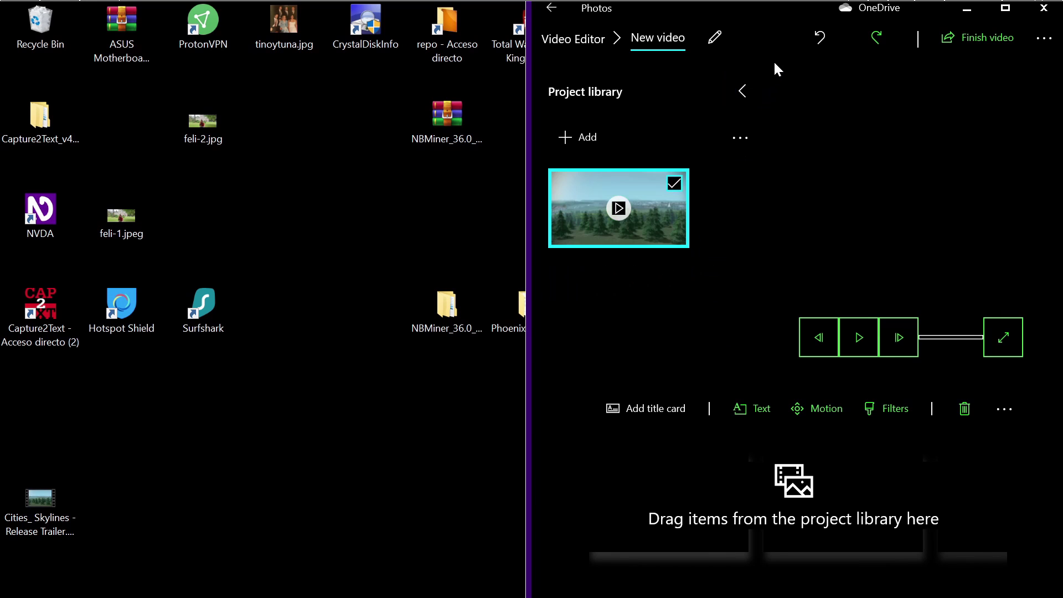
{"action": "double_click", "coordinate": [775, 8]}
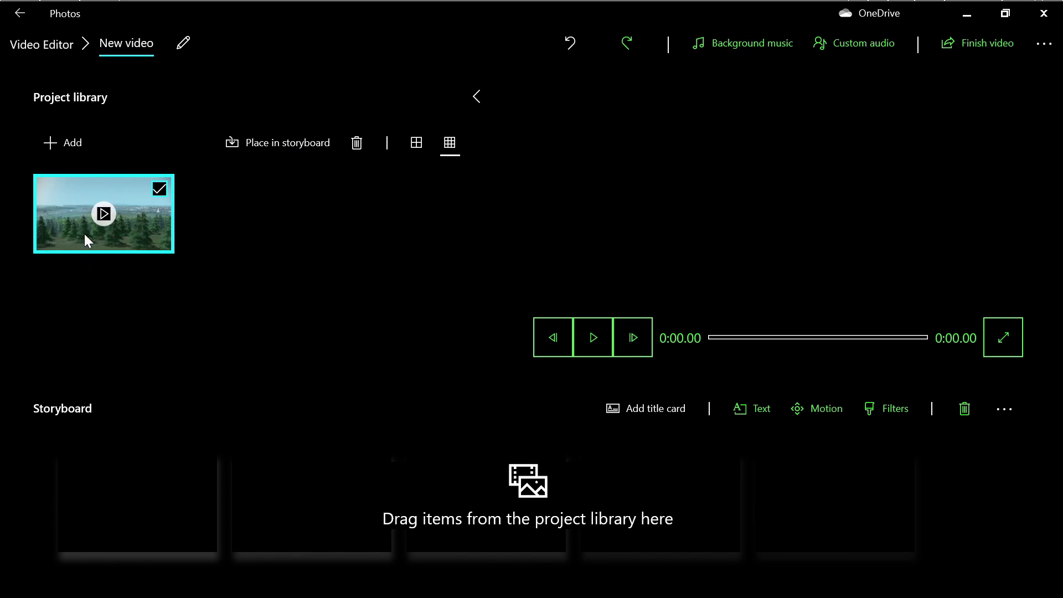
{"action": "left_click_drag", "start_coordinate": [118, 220], "coordinate": [187, 507]}
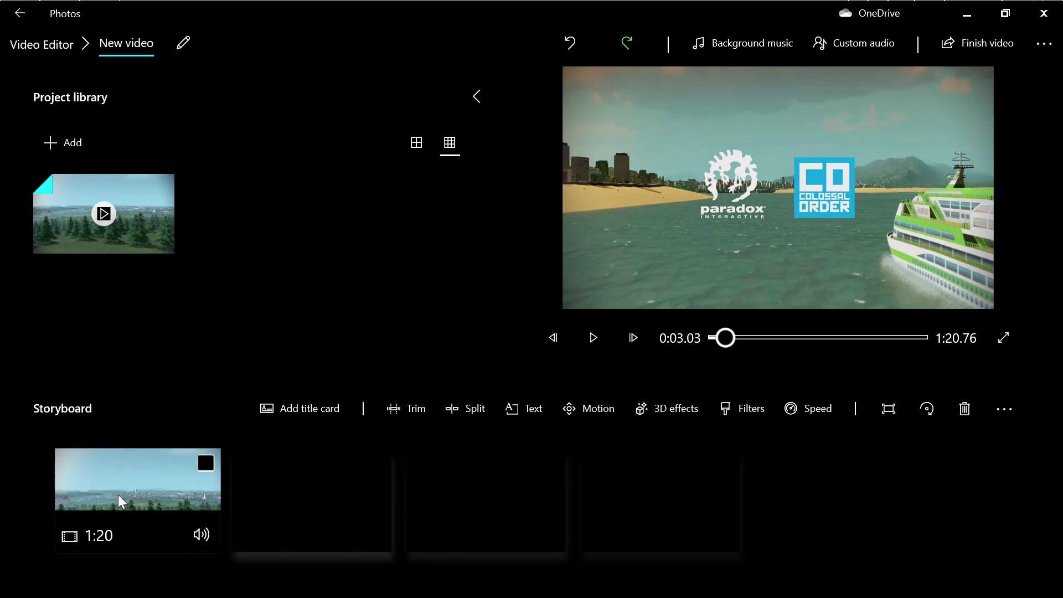
Trim the storyboard clip to start at 0:13.06 and end at 0:55.96, and briefly play back the result from near its beginning
{"action": "right_click", "coordinate": [118, 494]}
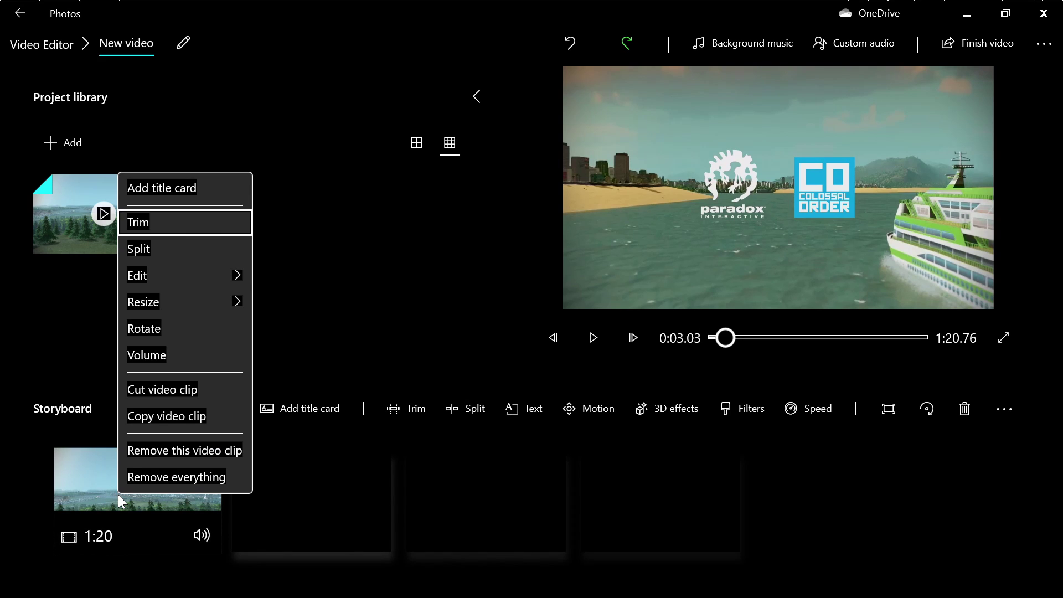
{"action": "key", "text": "Return"}
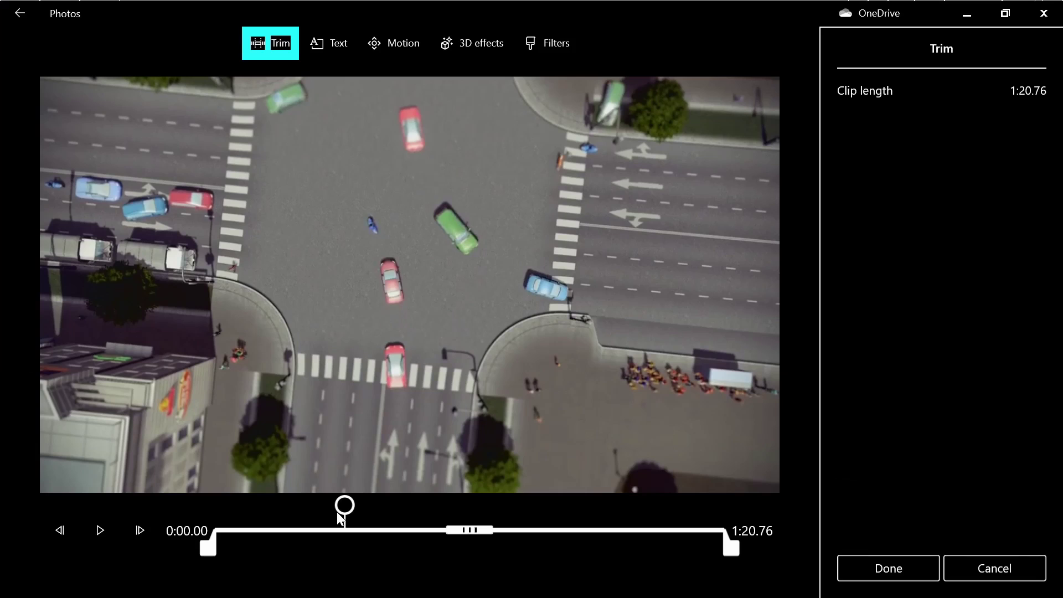
{"action": "left_click_drag", "start_coordinate": [348, 510], "coordinate": [295, 512]}
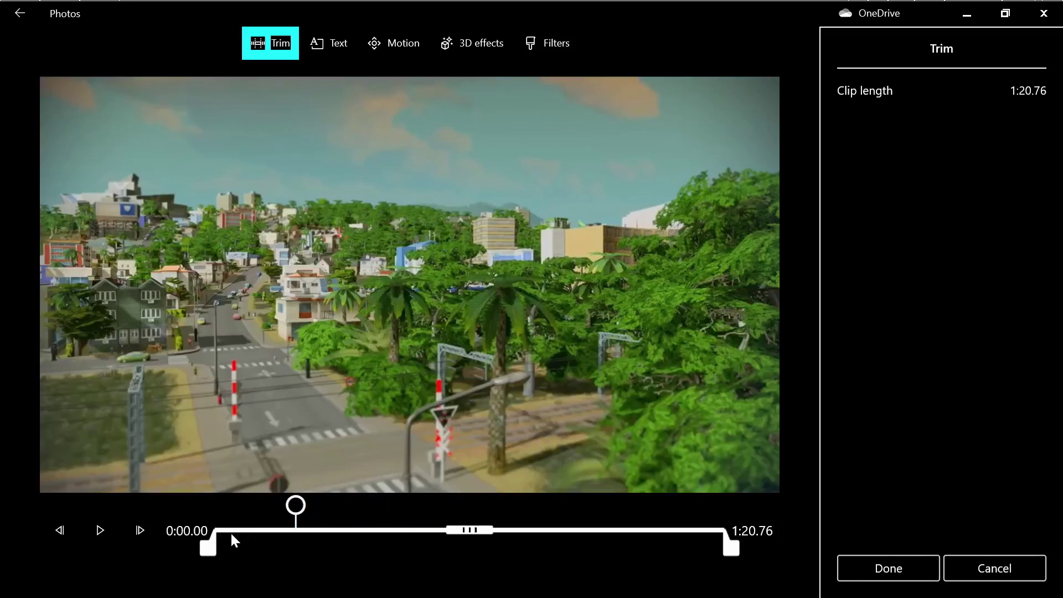
{"action": "mouse_move", "coordinate": [211, 551]}
{"action": "left_mouse_down"}
{"action": "mouse_move", "coordinate": [247, 561]}
{"action": "mouse_move", "coordinate": [216, 558]}
{"action": "left_mouse_up"}
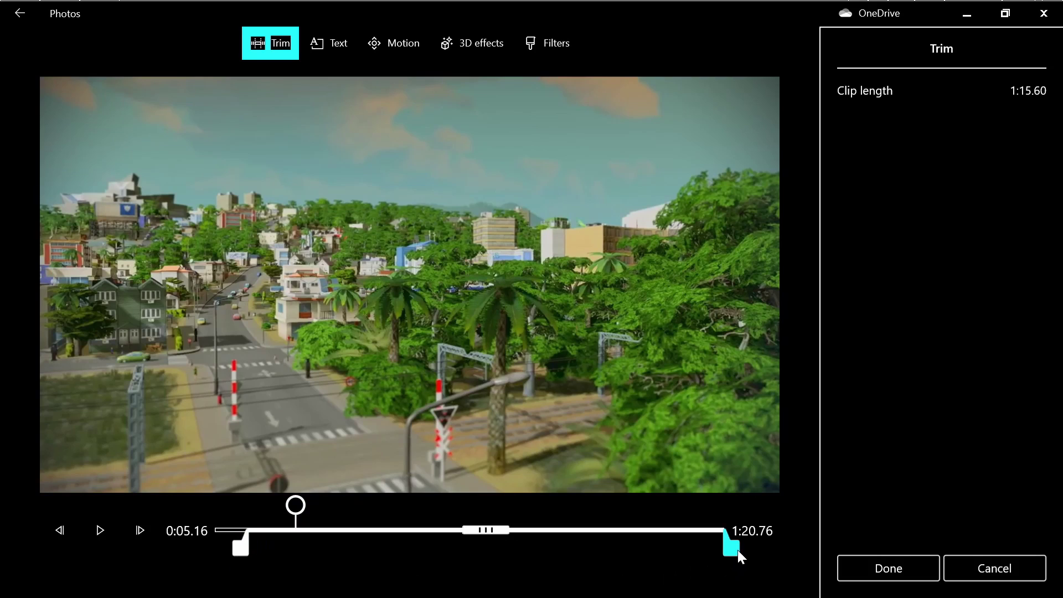
{"action": "mouse_move", "coordinate": [740, 557]}
{"action": "left_mouse_down"}
{"action": "mouse_move", "coordinate": [660, 553]}
{"action": "mouse_move", "coordinate": [759, 556]}
{"action": "left_mouse_up"}
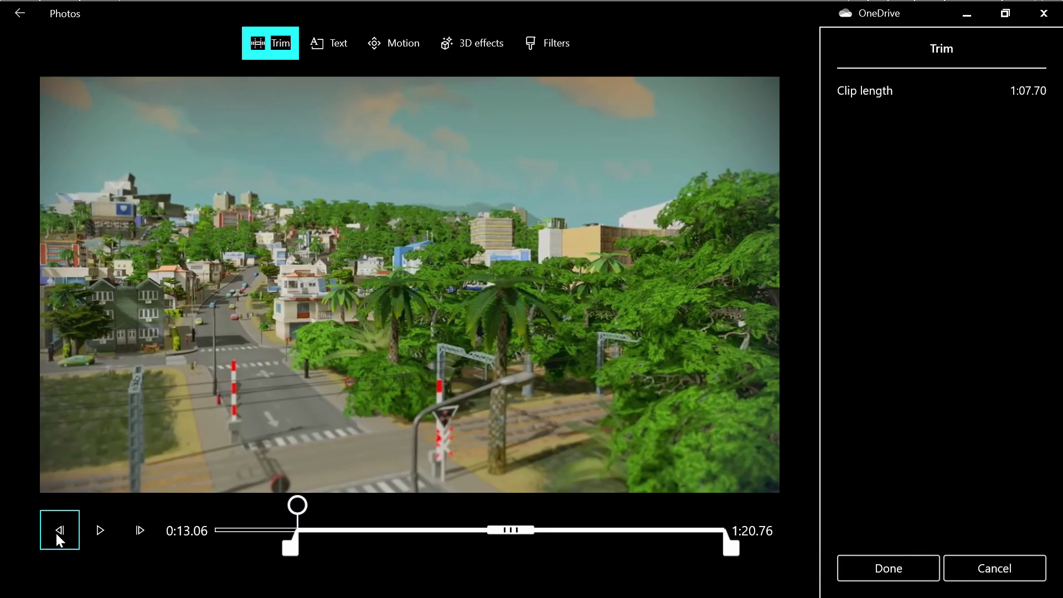
{"action": "left_click", "coordinate": [82, 540]}
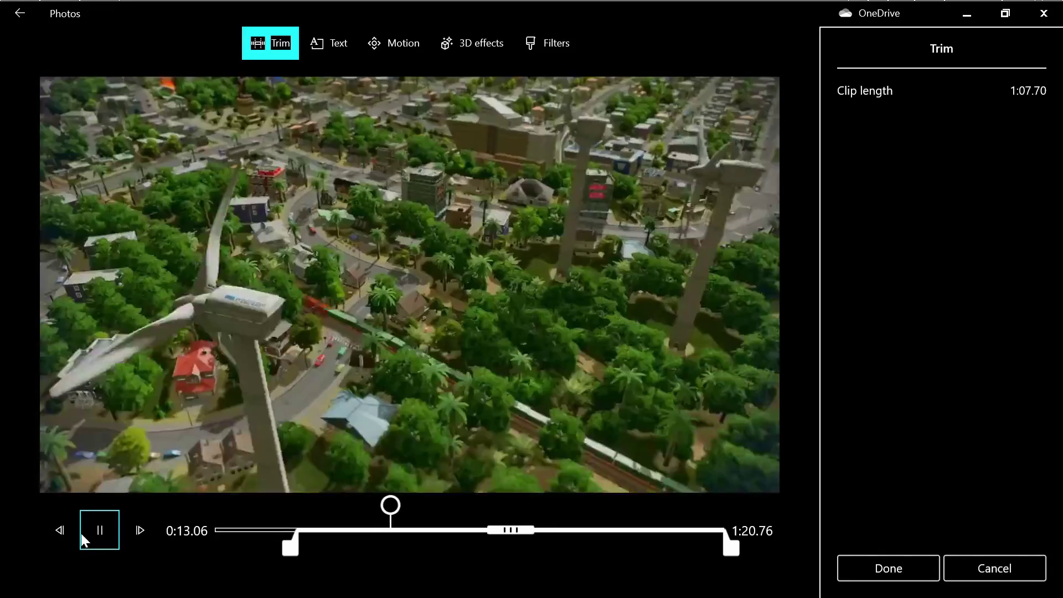
{"action": "left_click", "coordinate": [82, 539]}
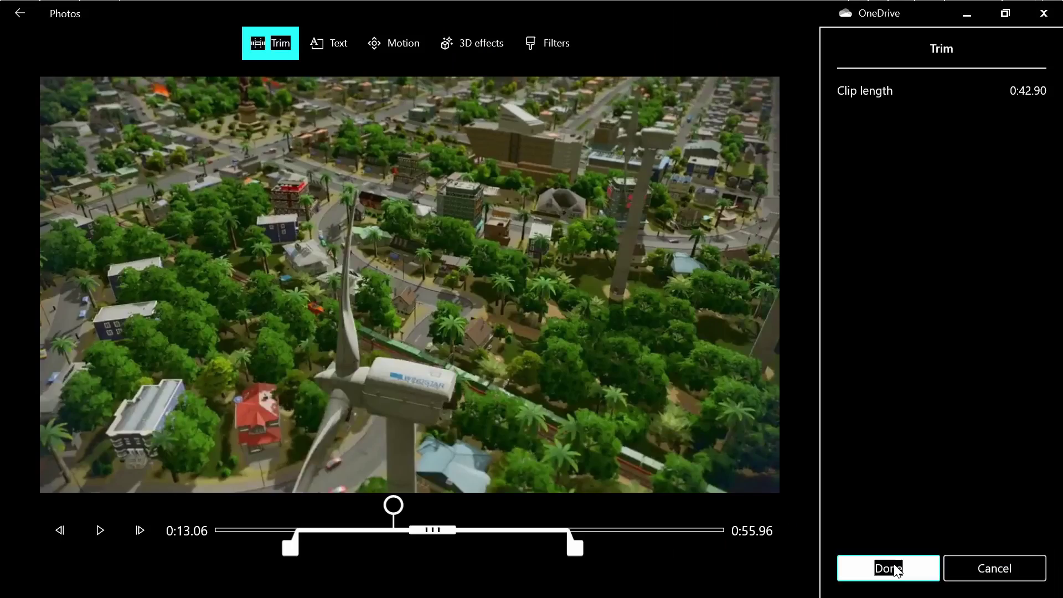
{"action": "left_click", "coordinate": [892, 568]}
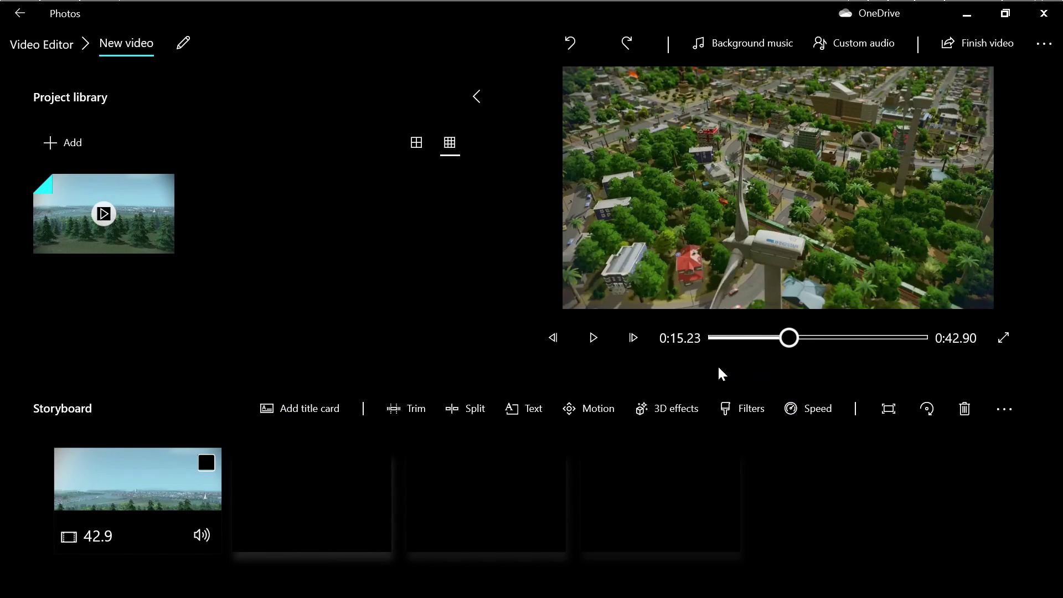
{"action": "left_click", "coordinate": [715, 337]}
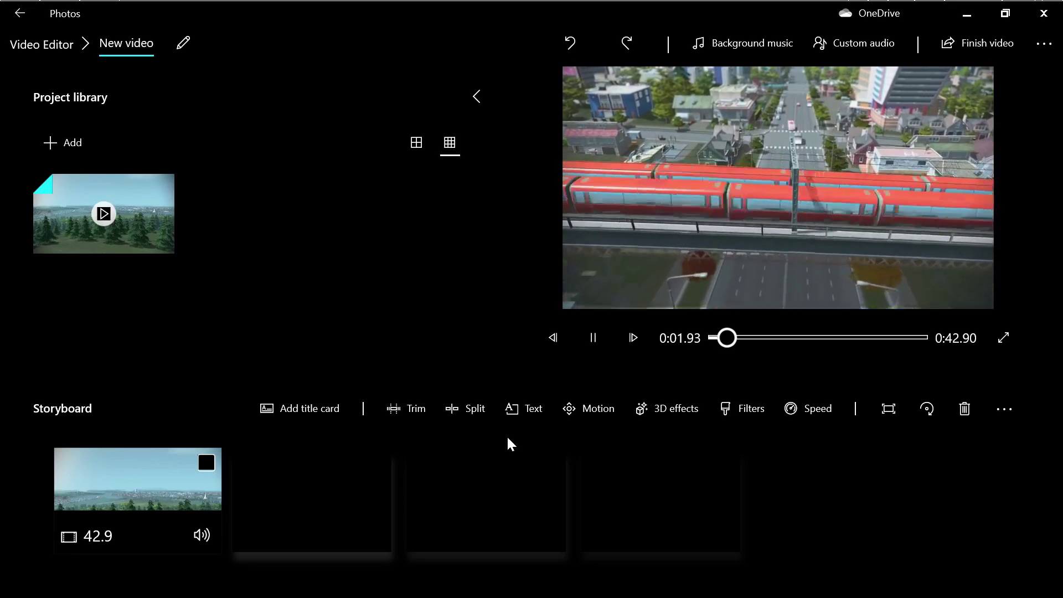
{"action": "key", "text": "space"}
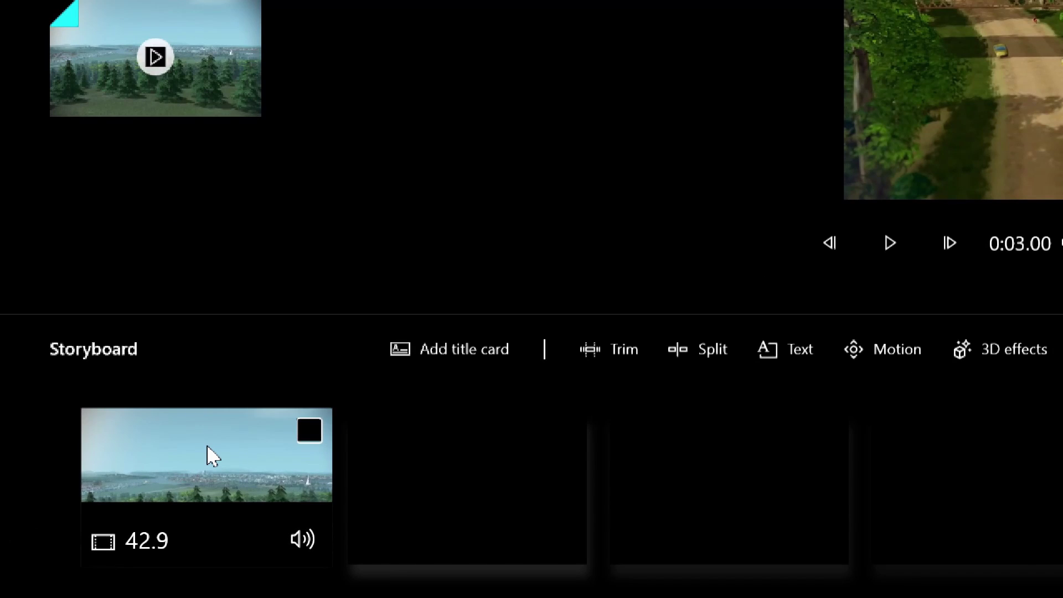
Split the trimmed storyboard clip in two at 0:07.83
{"action": "right_click", "coordinate": [208, 448]}
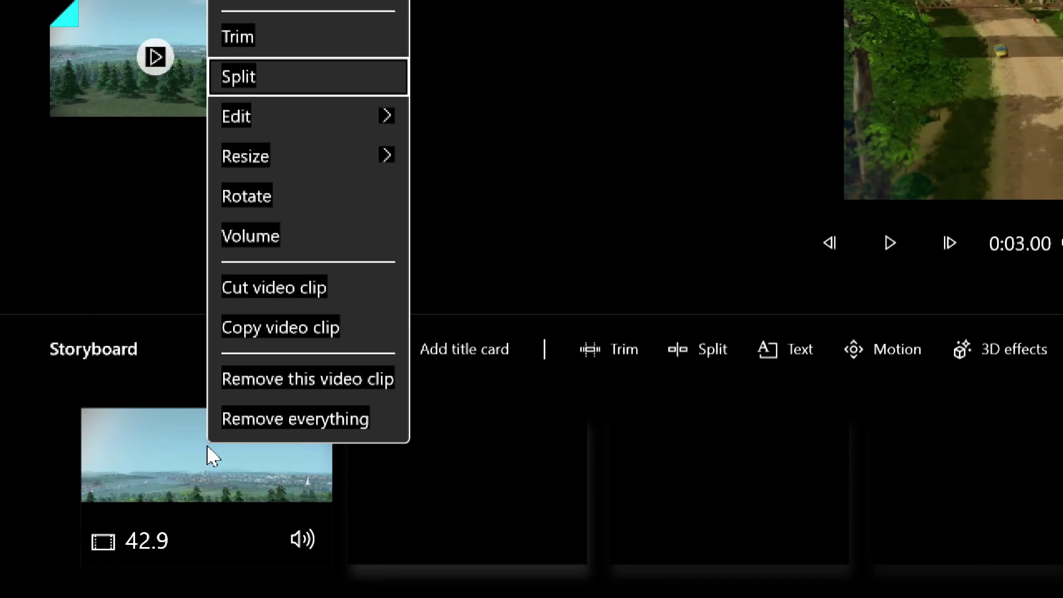
{"action": "key", "text": "Return"}
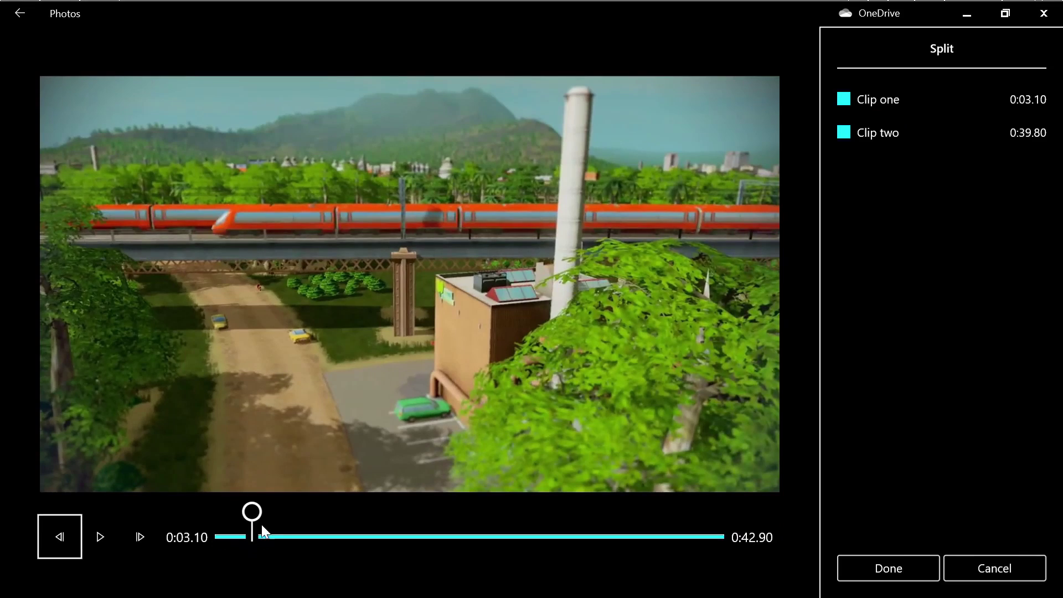
{"action": "left_click_drag", "start_coordinate": [250, 511], "coordinate": [308, 519]}
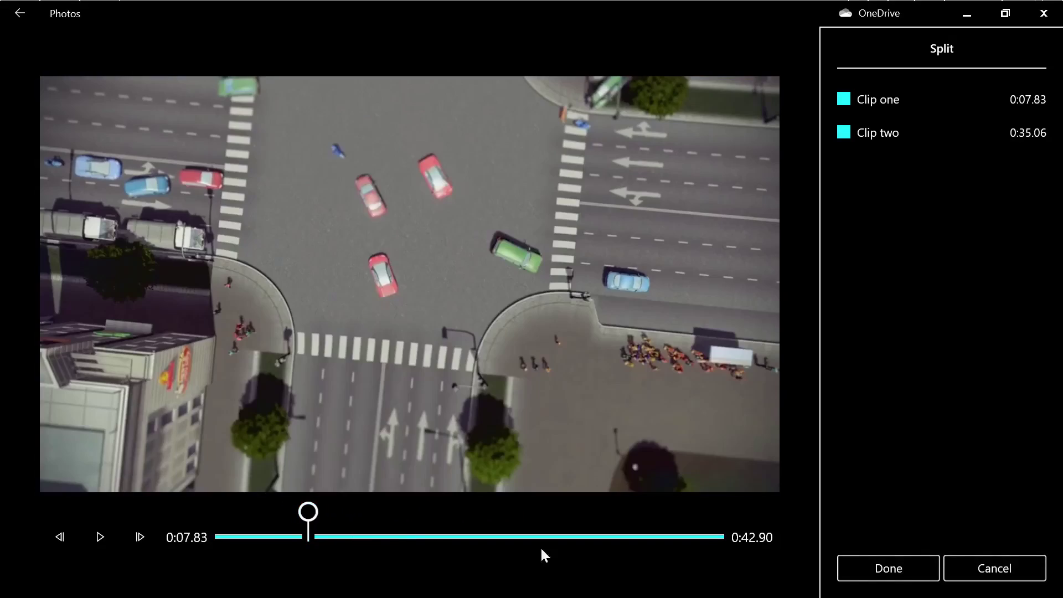
{"action": "left_click", "coordinate": [874, 568]}
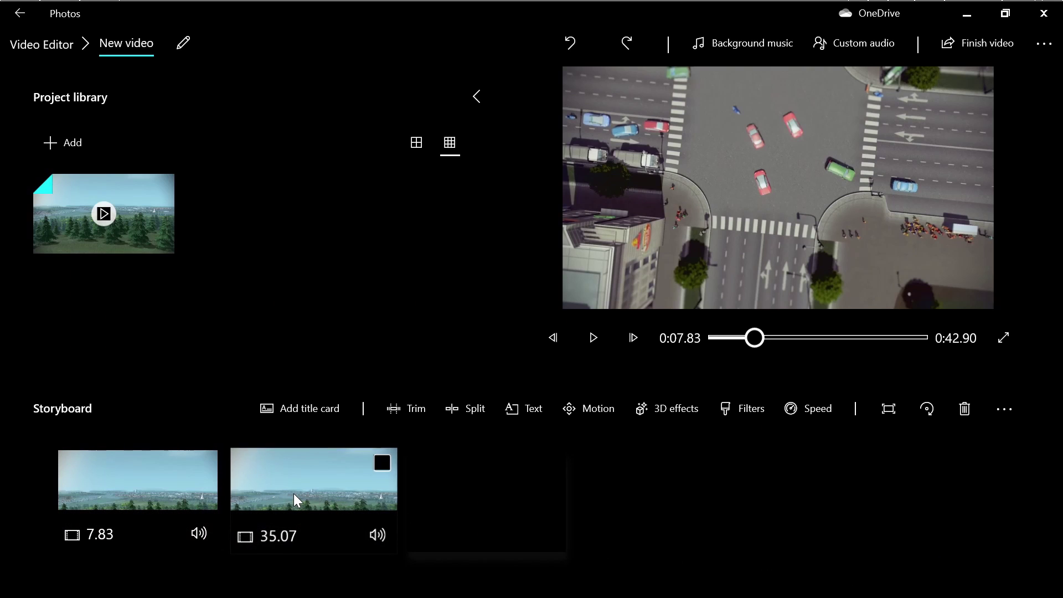
Split the second storyboard clip in two at 0:14.23
{"action": "right_click", "coordinate": [294, 495]}
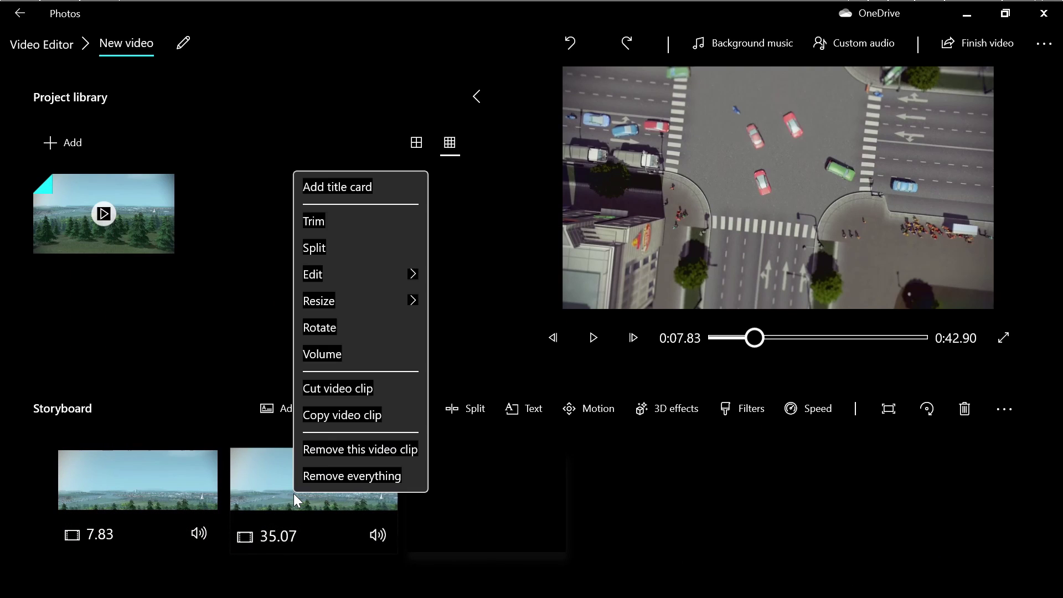
{"action": "key", "text": "Down"}
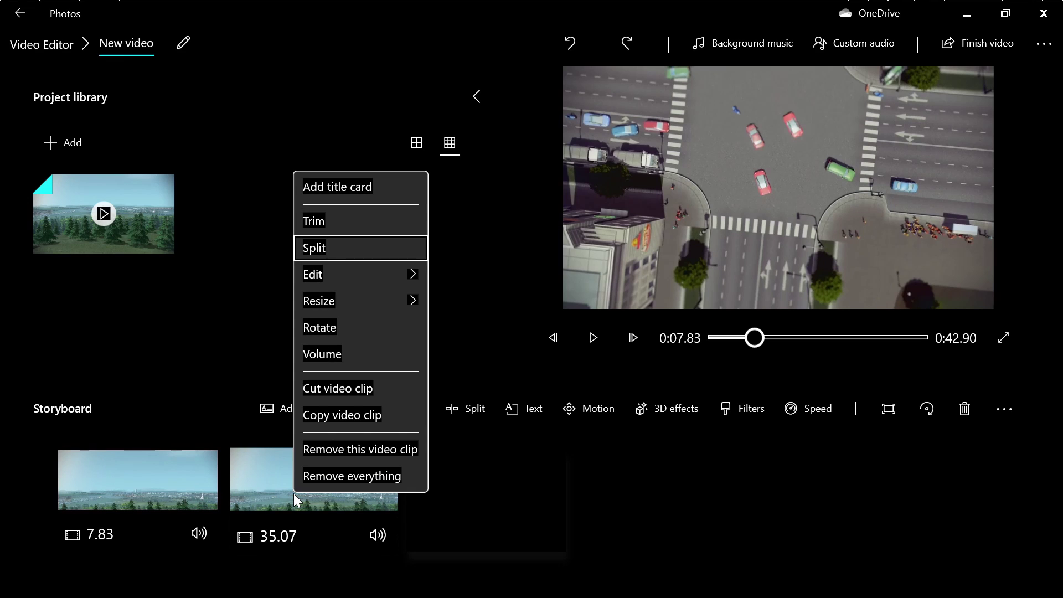
{"action": "key", "text": "Return"}
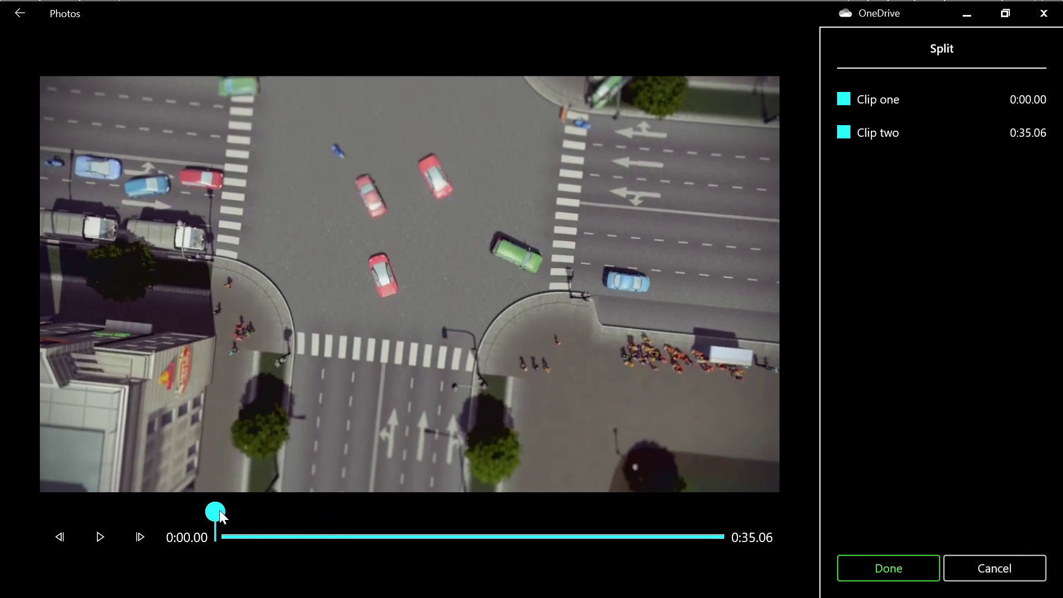
{"action": "left_click_drag", "start_coordinate": [219, 510], "coordinate": [424, 520]}
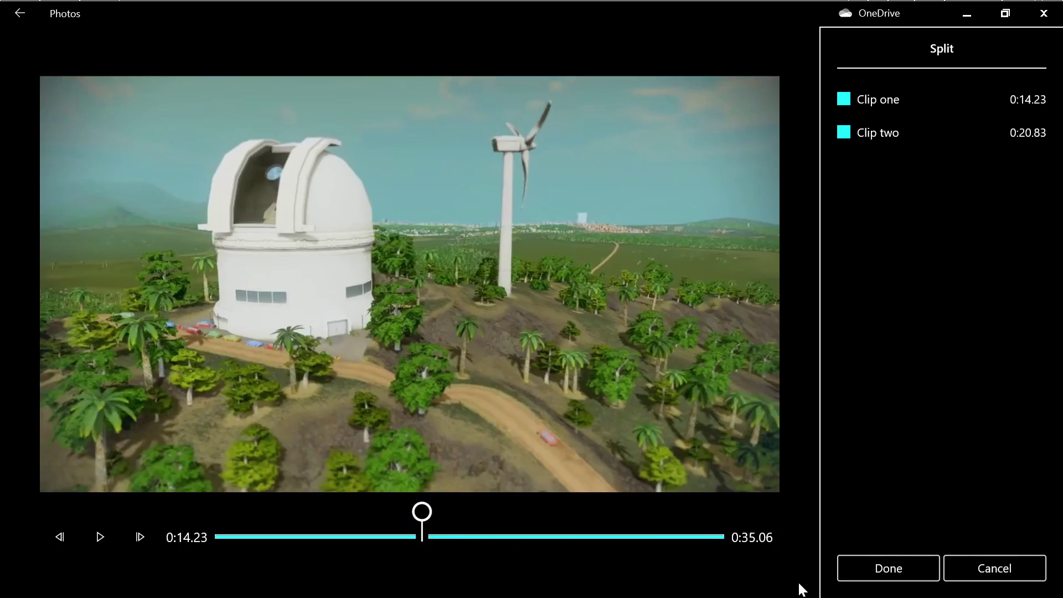
{"action": "left_click", "coordinate": [871, 564]}
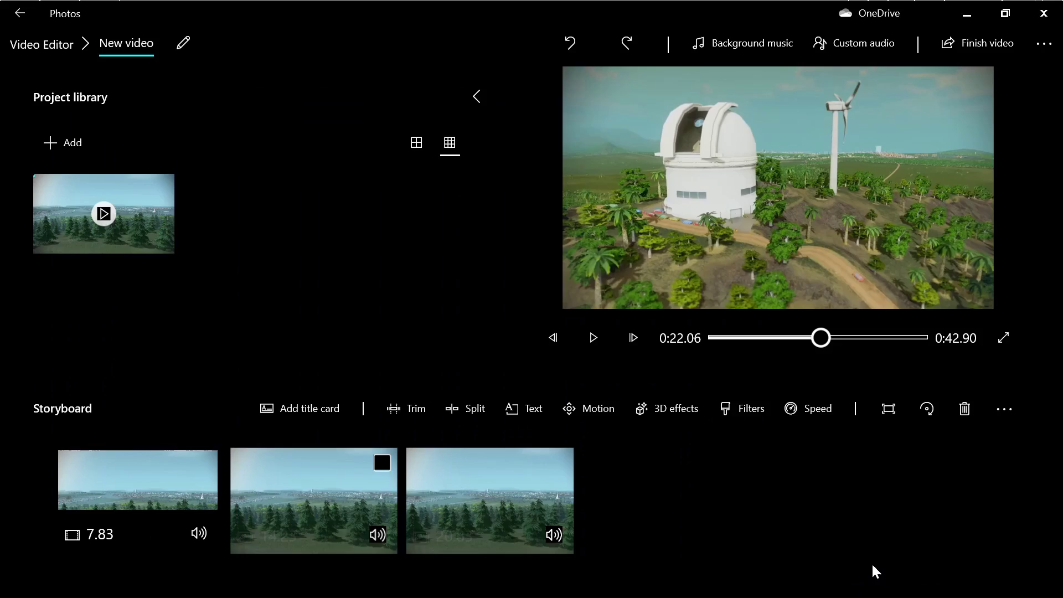
Delete the middle clip from the storyboard and play the remaining video from the beginning
{"action": "left_click", "coordinate": [324, 483]}
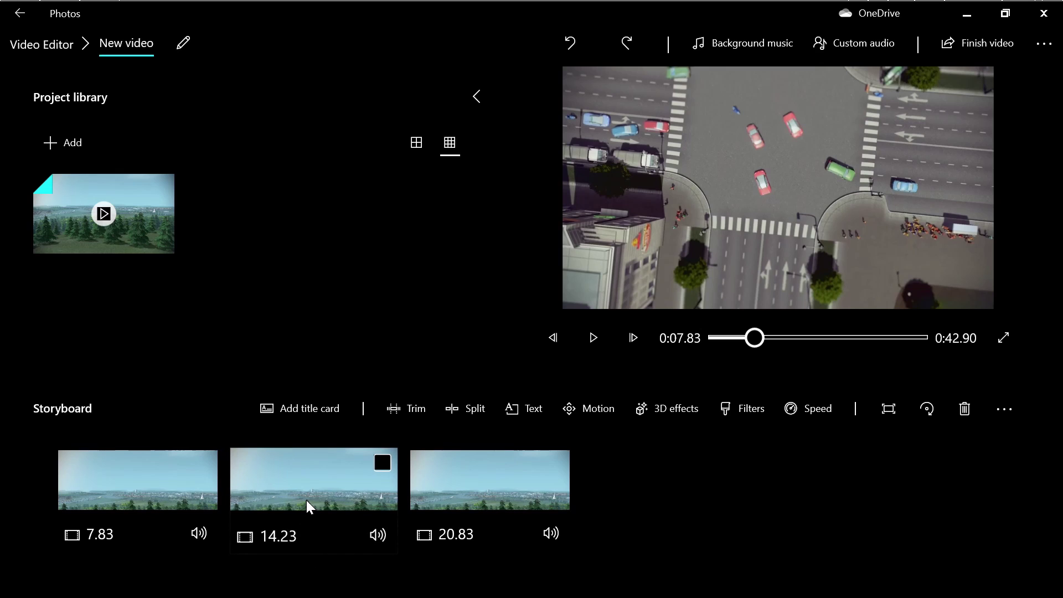
{"action": "key", "text": "Delete"}
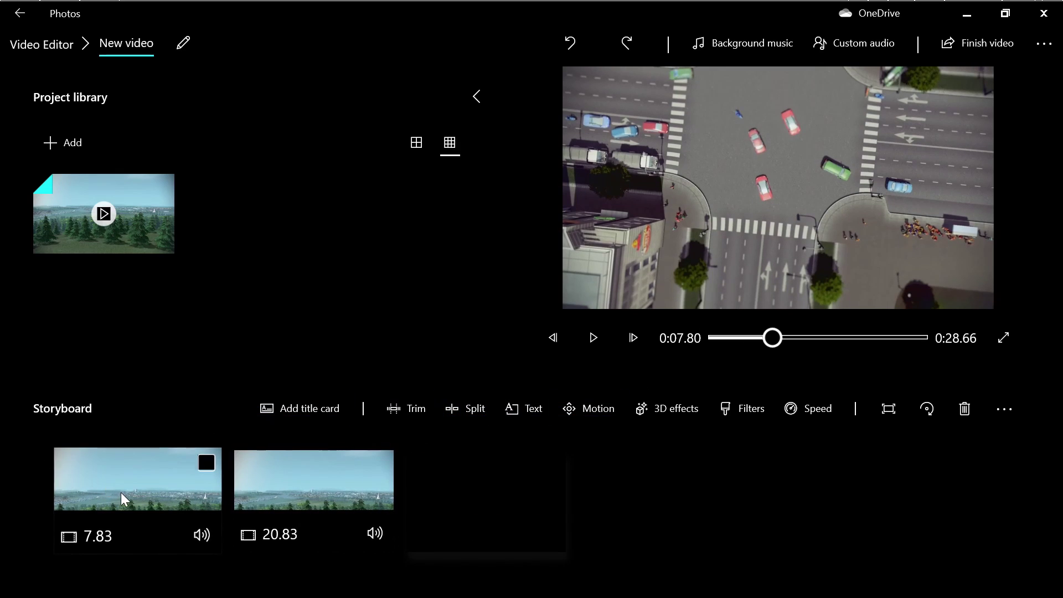
{"action": "left_click", "coordinate": [259, 487]}
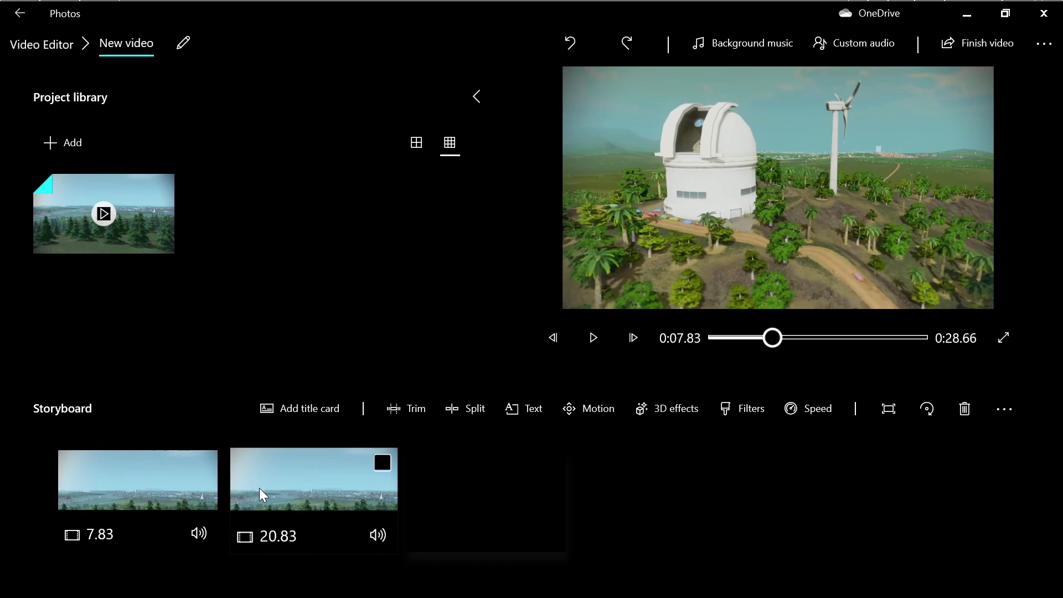
{"action": "left_click_drag", "start_coordinate": [773, 338], "coordinate": [711, 337]}
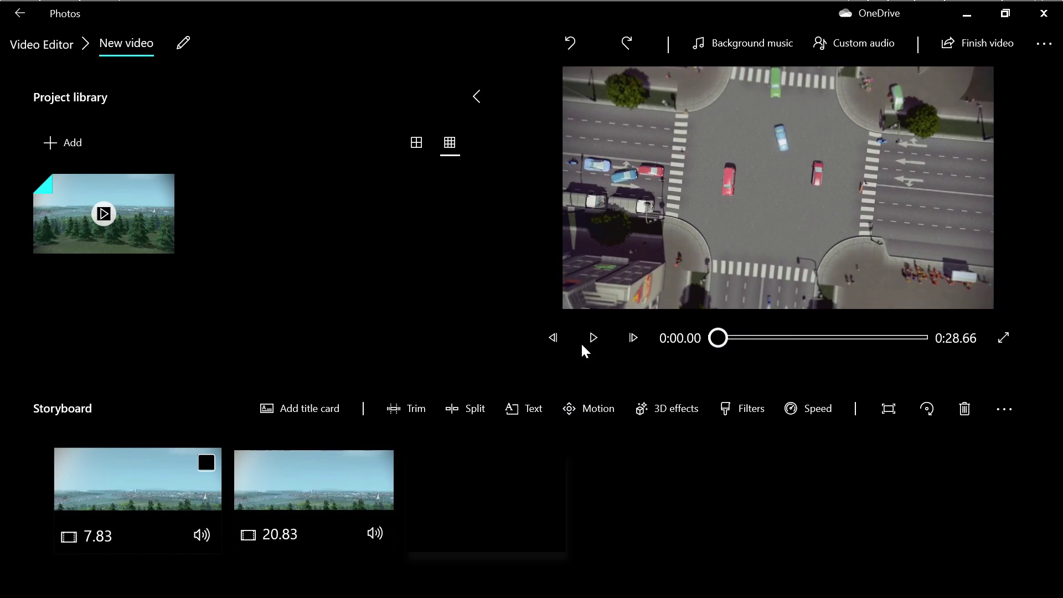
{"action": "left_click", "coordinate": [595, 339]}
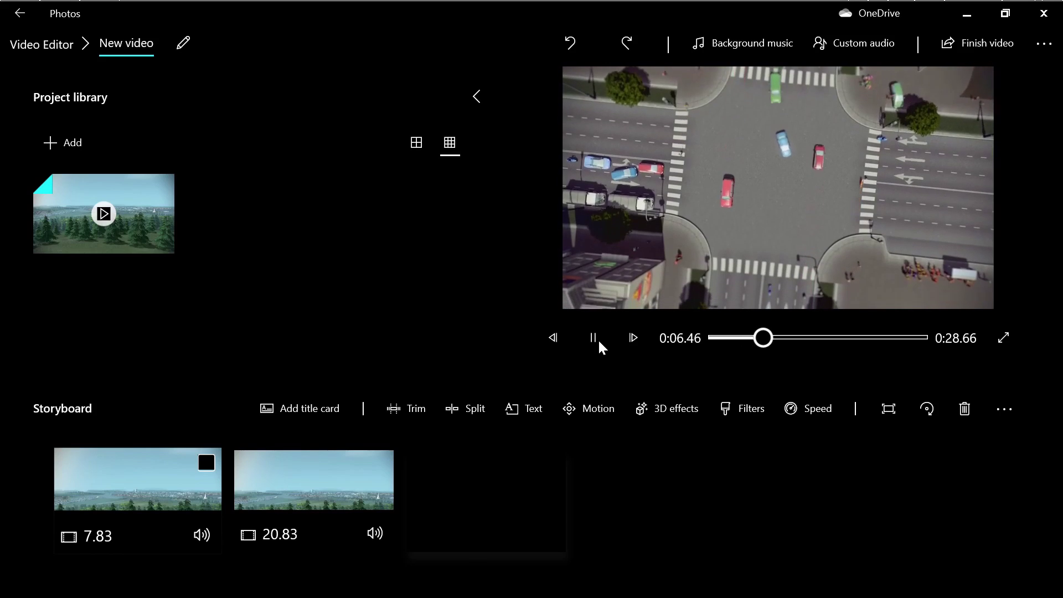
Stop the playback and trim the second storyboard clip to end at 0:50.20
{"action": "left_click", "coordinate": [597, 339]}
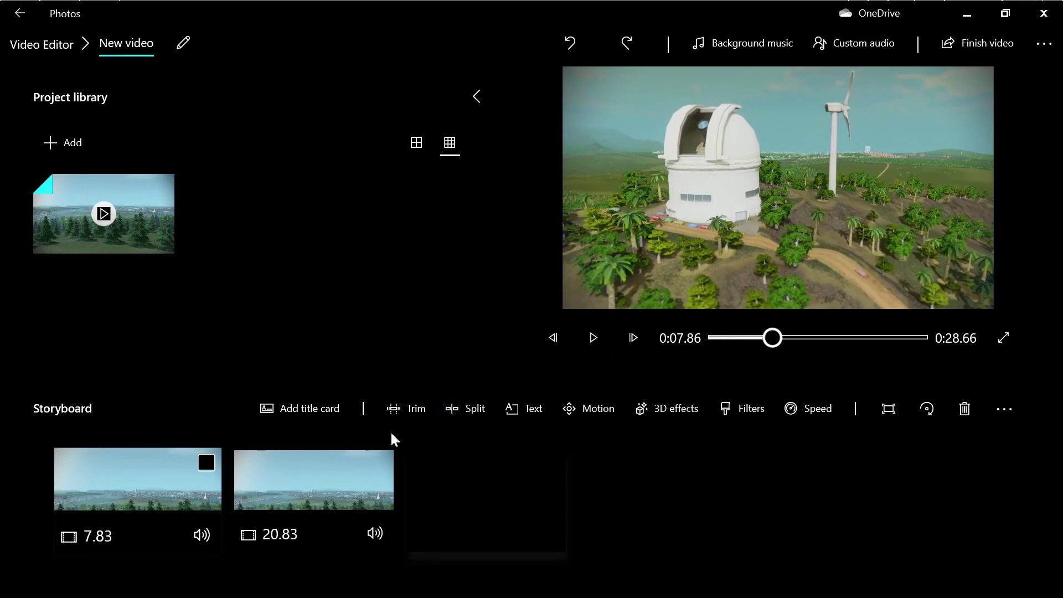
{"action": "left_click", "coordinate": [304, 472]}
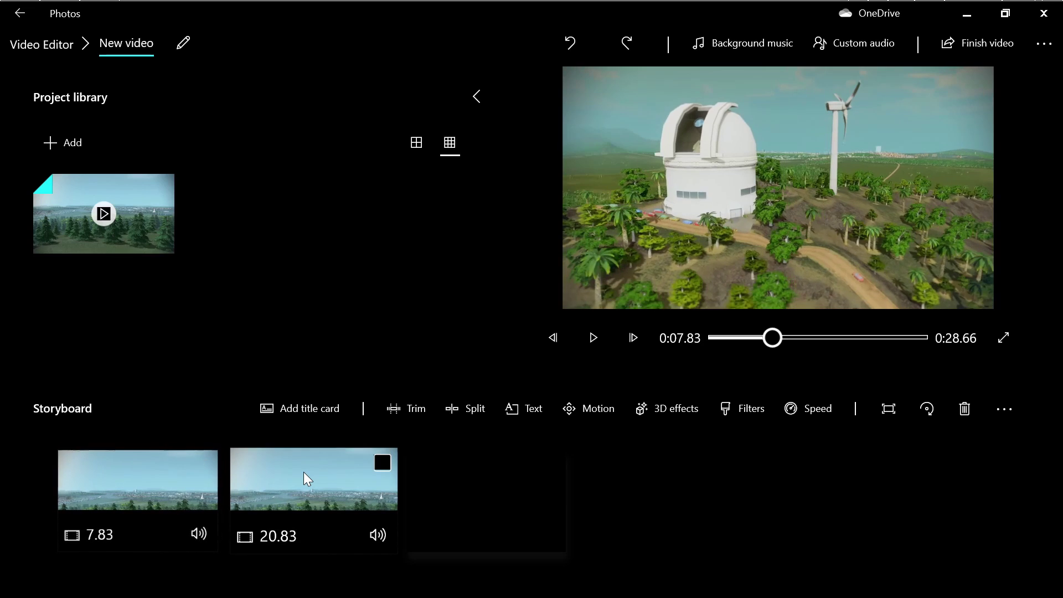
{"action": "right_click", "coordinate": [303, 471]}
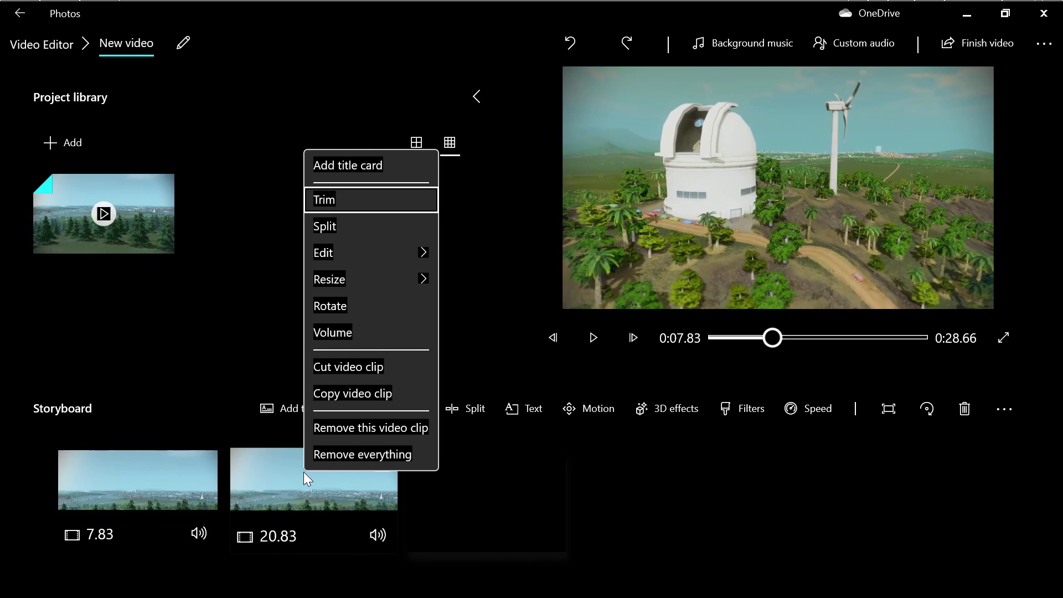
{"action": "key", "text": "Return"}
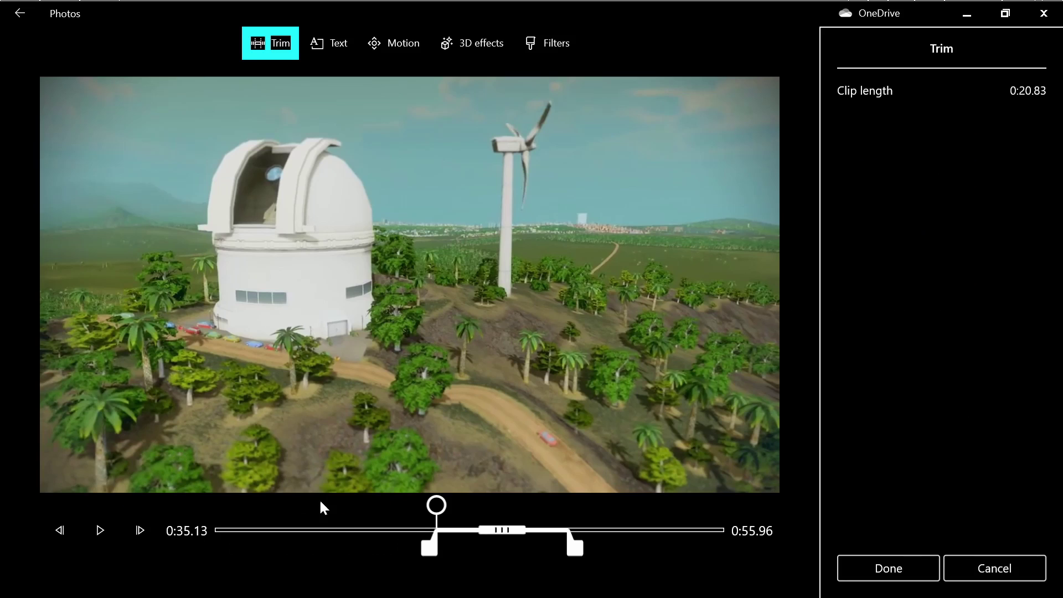
{"action": "left_click_drag", "start_coordinate": [572, 548], "coordinate": [539, 548]}
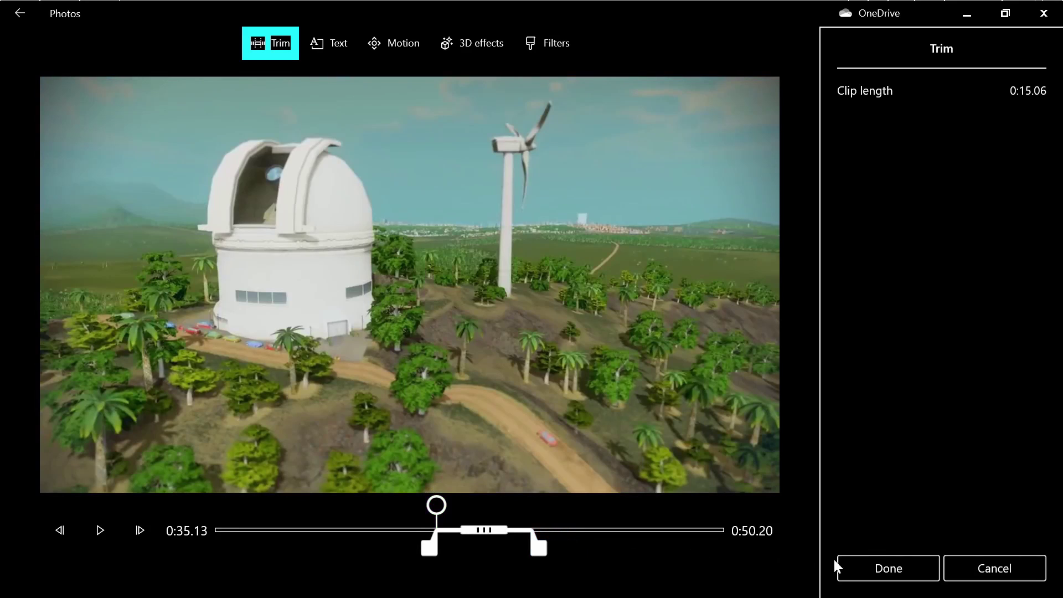
{"action": "left_click", "coordinate": [868, 567]}
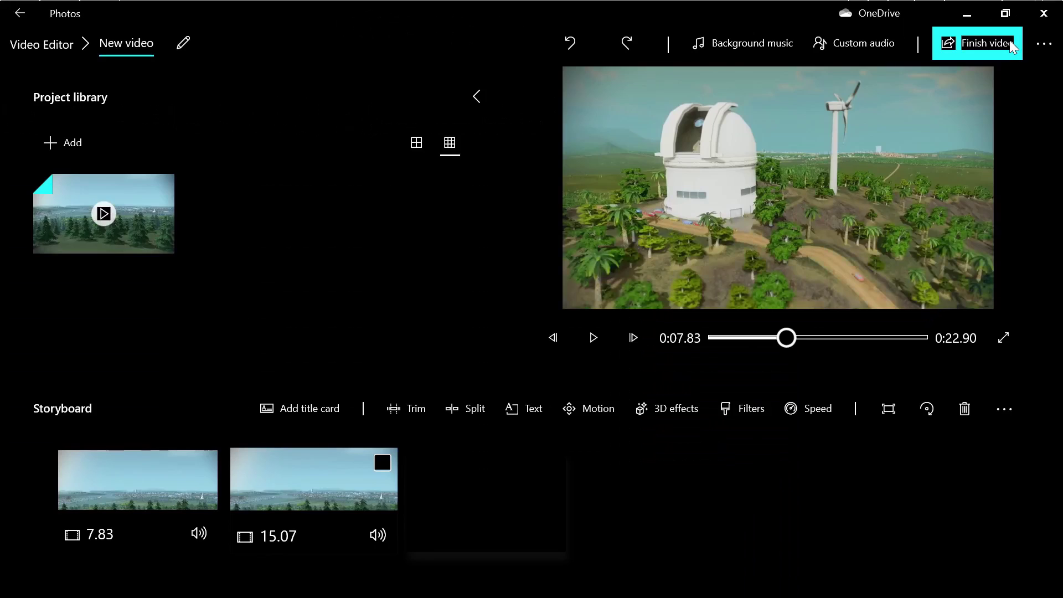
Export the finished video in High 1080p quality to the Desktop as New video.mp4
{"action": "left_click", "coordinate": [879, 113]}
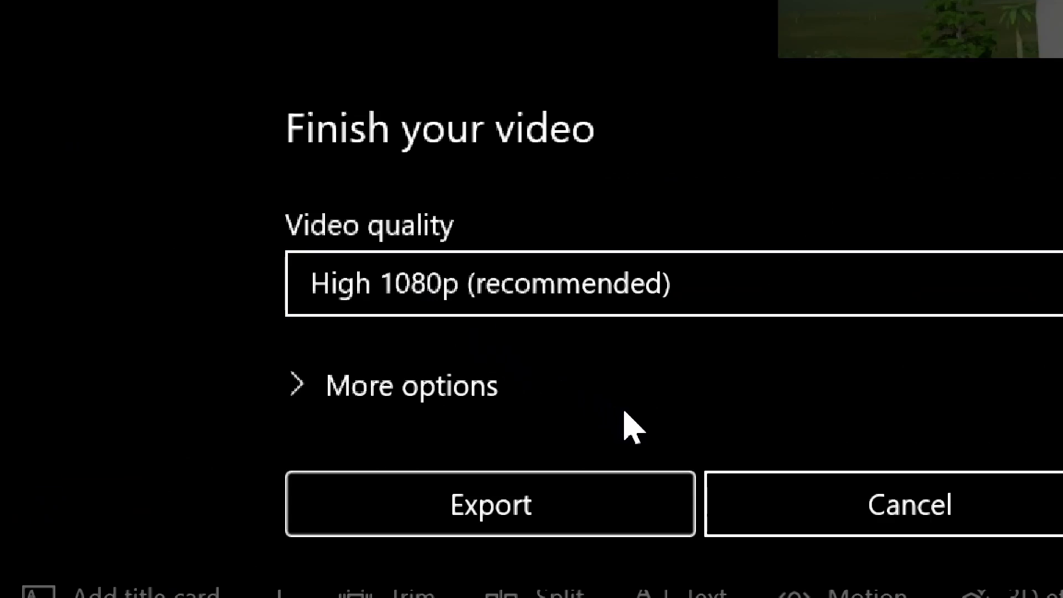
{"action": "left_click", "coordinate": [653, 534]}
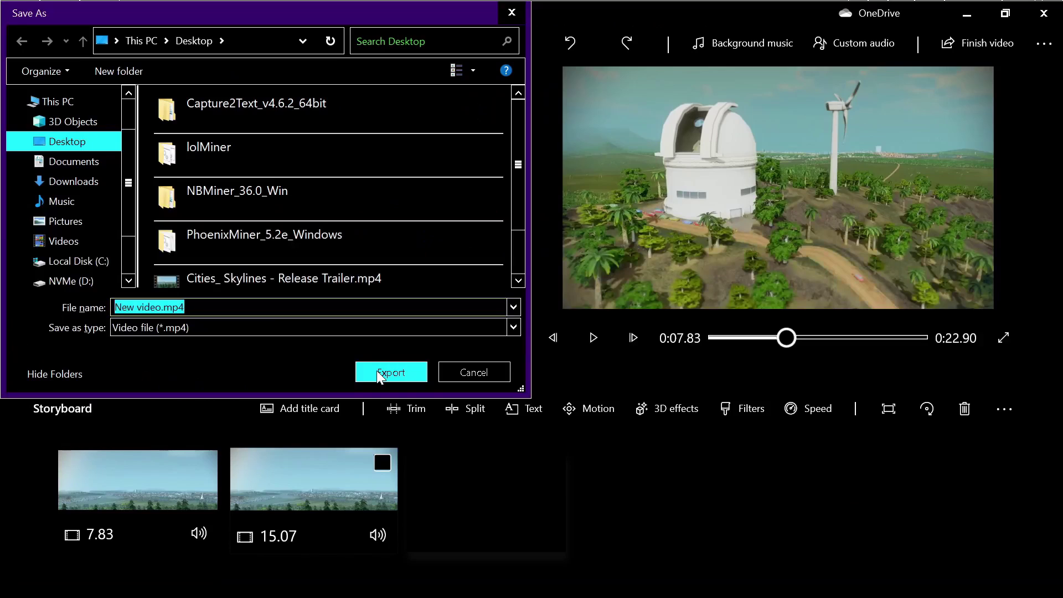
{"action": "left_click", "coordinate": [911, 523]}
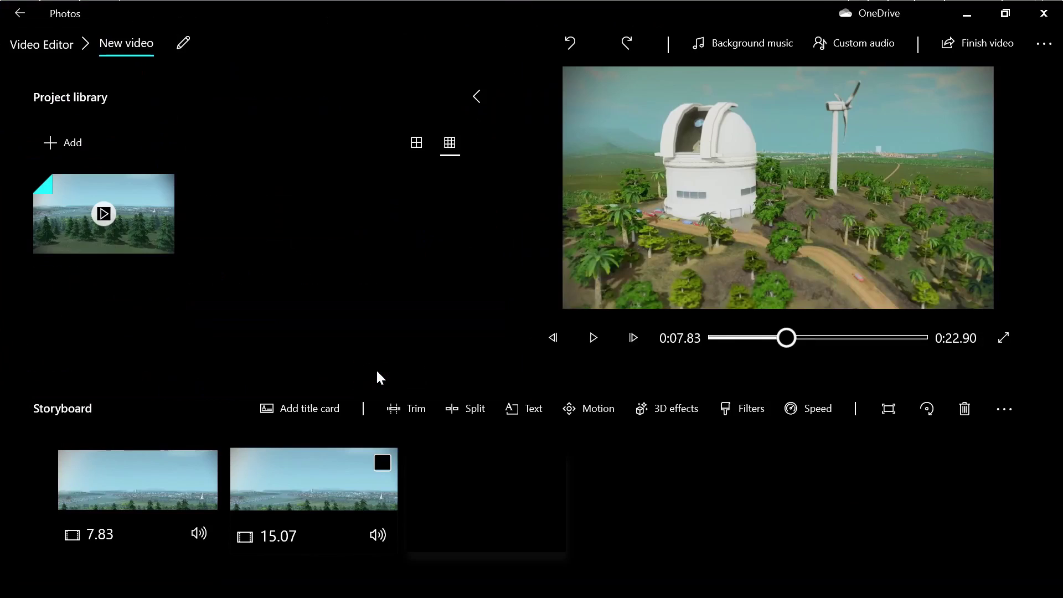